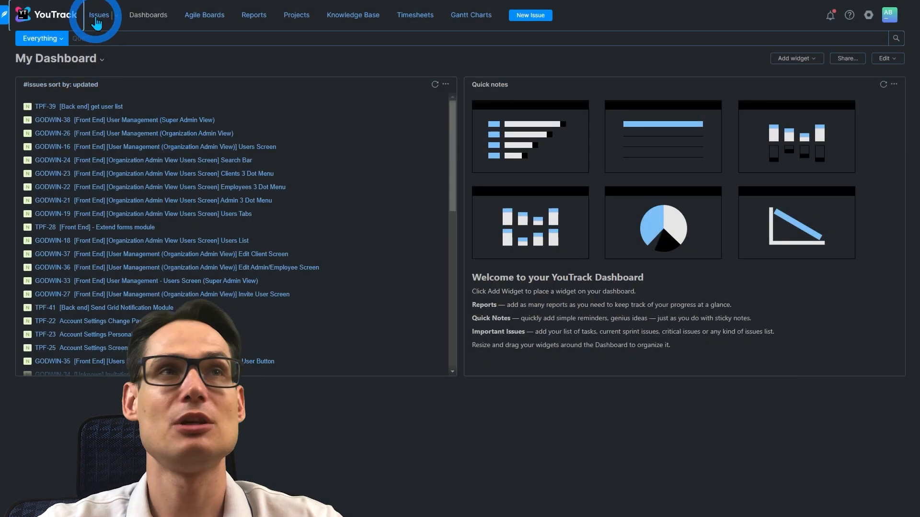
Go to the issues list and look through the saved searches available for the sidebar
{"action": "left_click", "coordinate": [100, 15]}
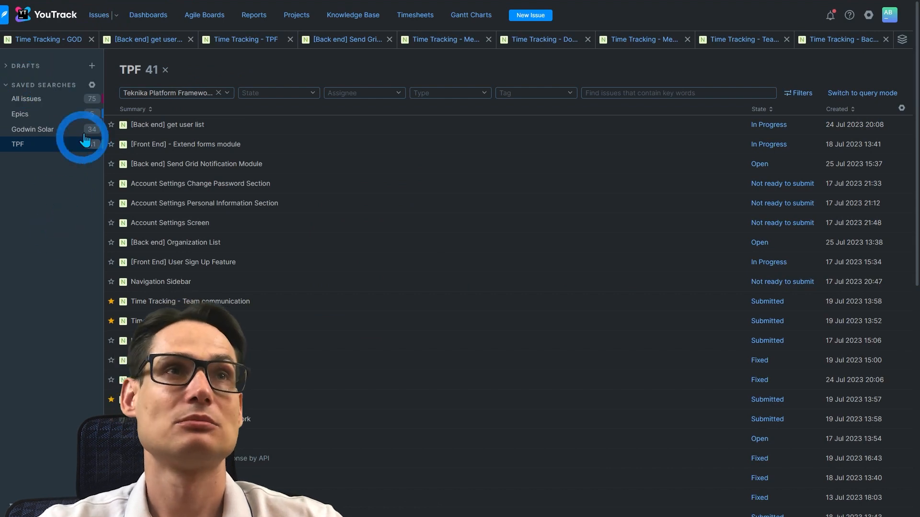
{"action": "left_click", "coordinate": [92, 85]}
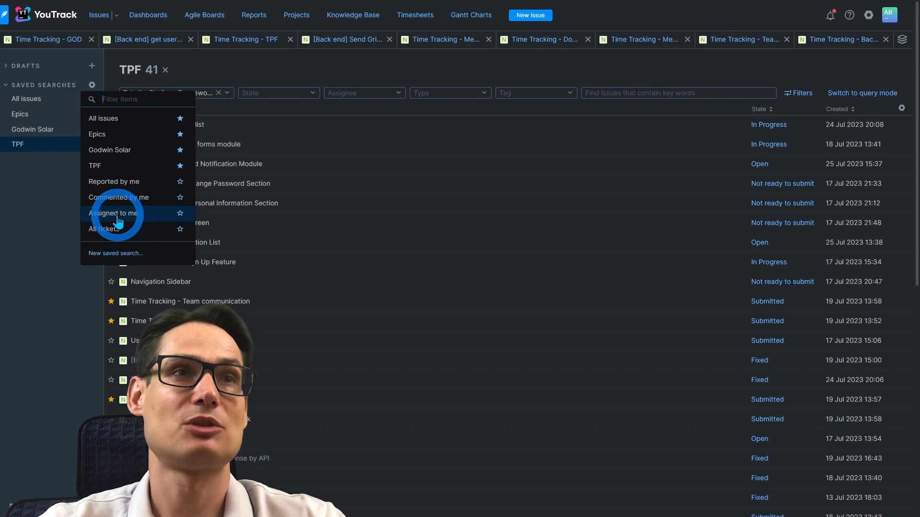
{"action": "left_click", "coordinate": [23, 208]}
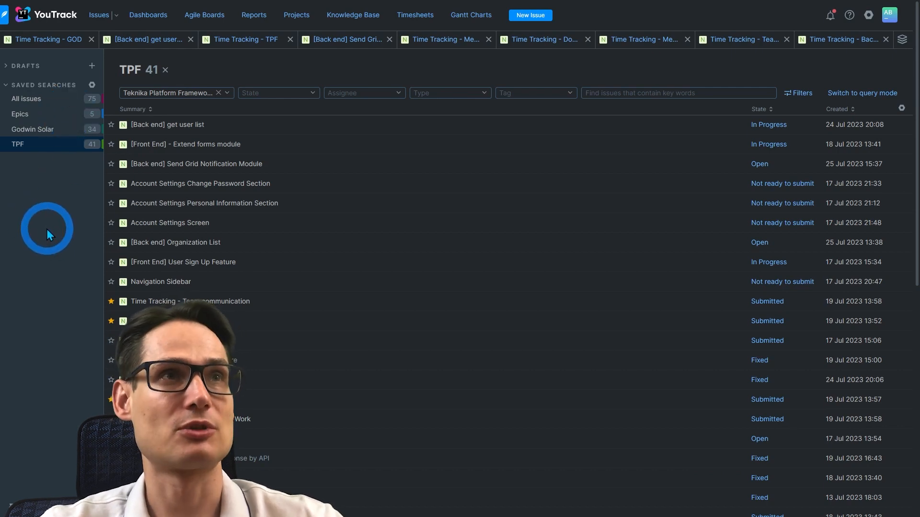
Browse the Epics, Godwin Solar and TPF saved searches, viewing the Time Tracking - GOD epic along the way
{"action": "left_click", "coordinate": [22, 117]}
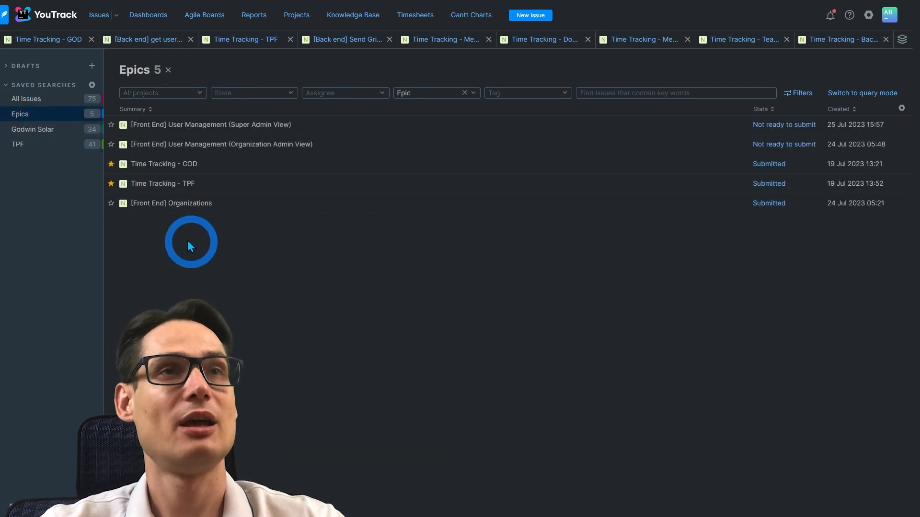
{"action": "left_click", "coordinate": [148, 165]}
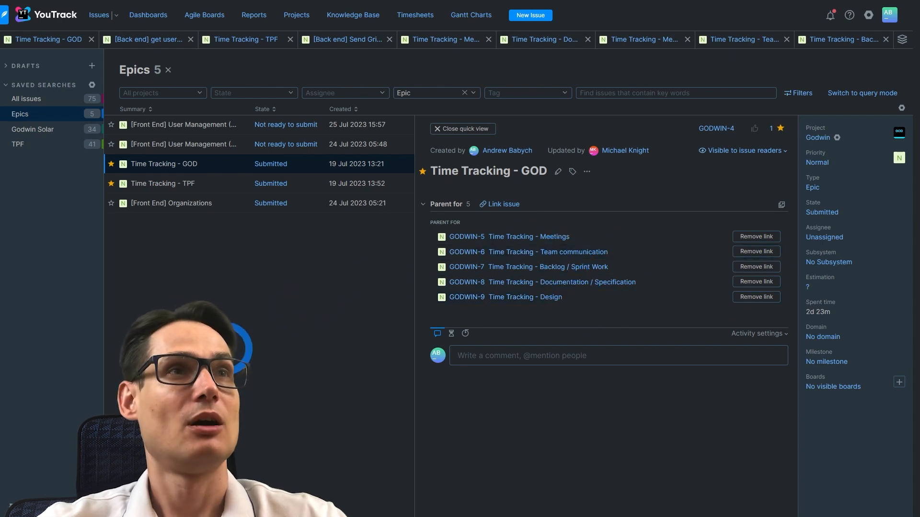
{"action": "left_click", "coordinate": [57, 130]}
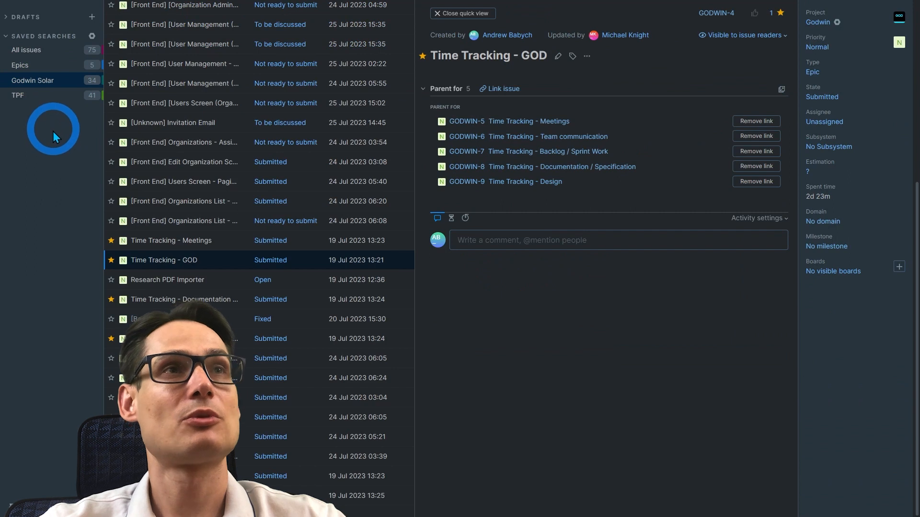
{"action": "left_click", "coordinate": [24, 149]}
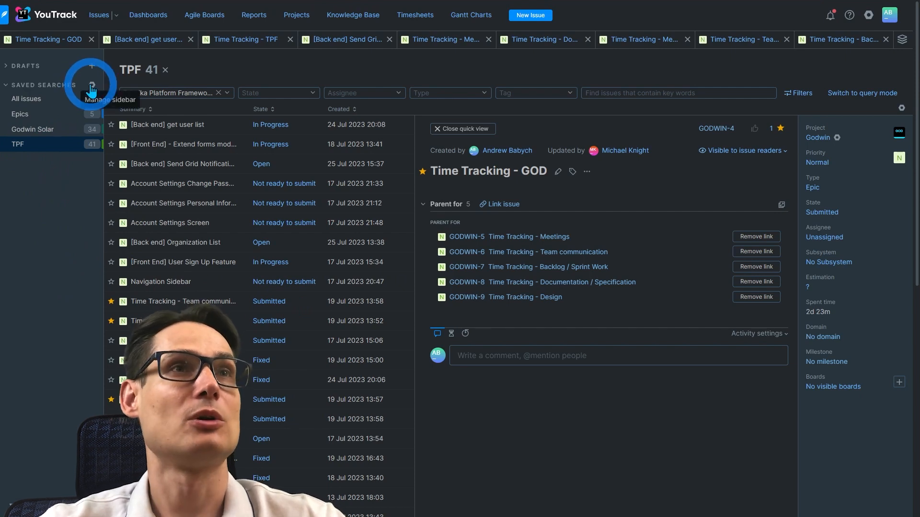
Start a new saved search and filter it to issues whose state is In Progress
{"action": "left_click", "coordinate": [93, 86]}
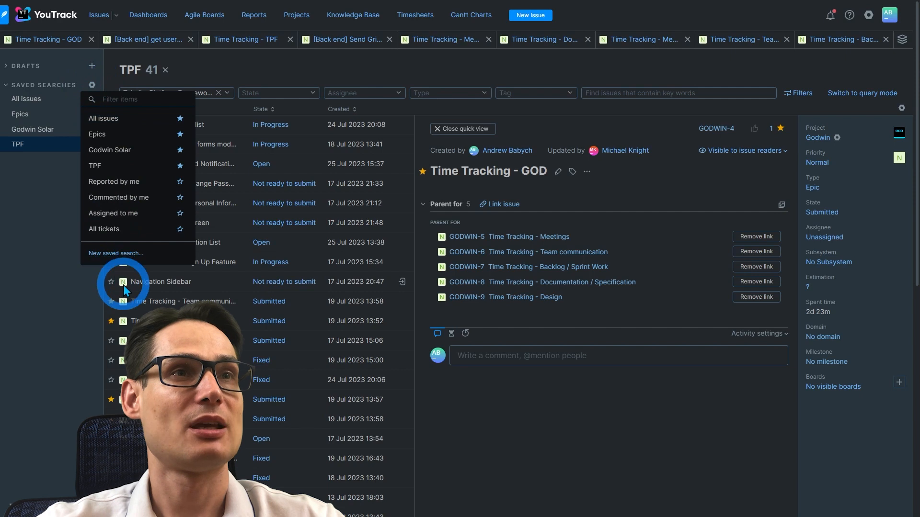
{"action": "left_click", "coordinate": [122, 252]}
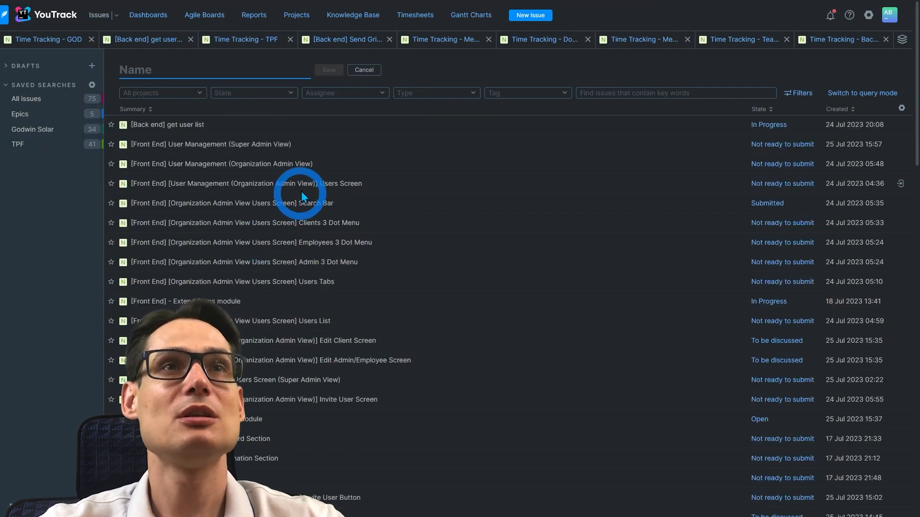
{"action": "left_click", "coordinate": [286, 92]}
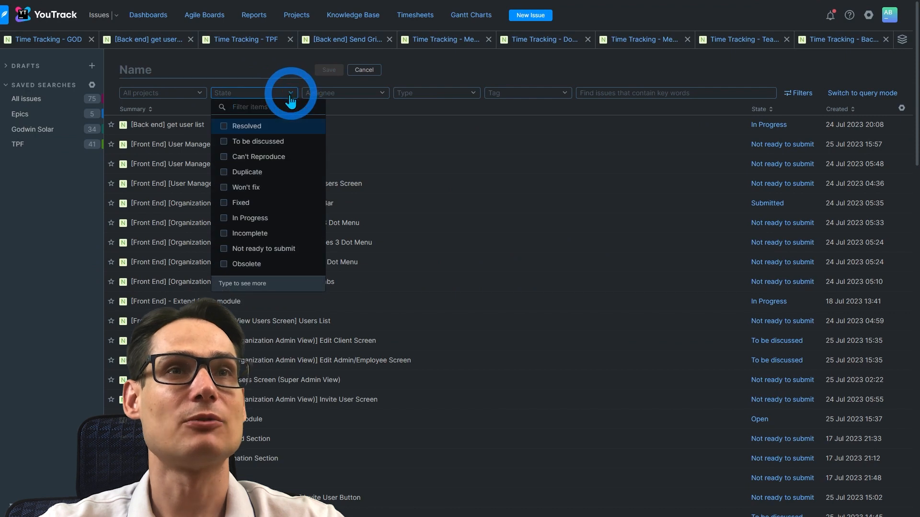
{"action": "left_click", "coordinate": [251, 219]}
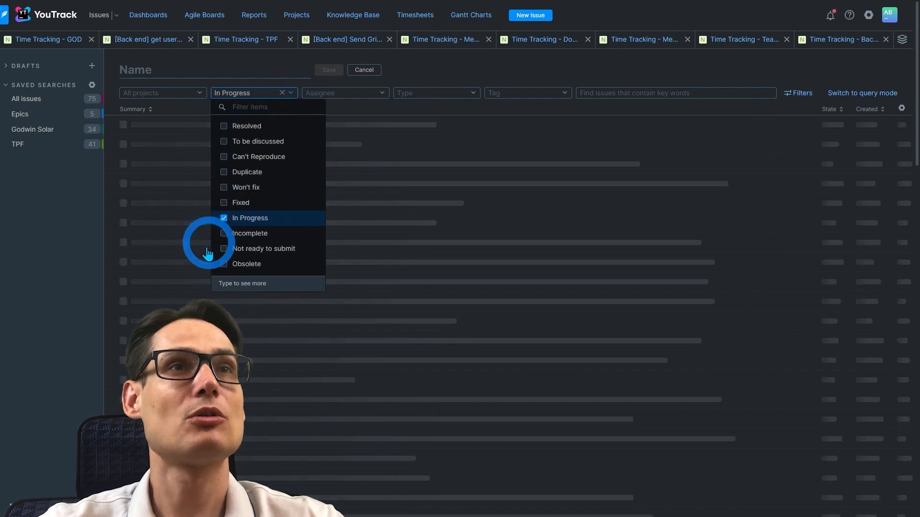
{"action": "left_click", "coordinate": [256, 389]}
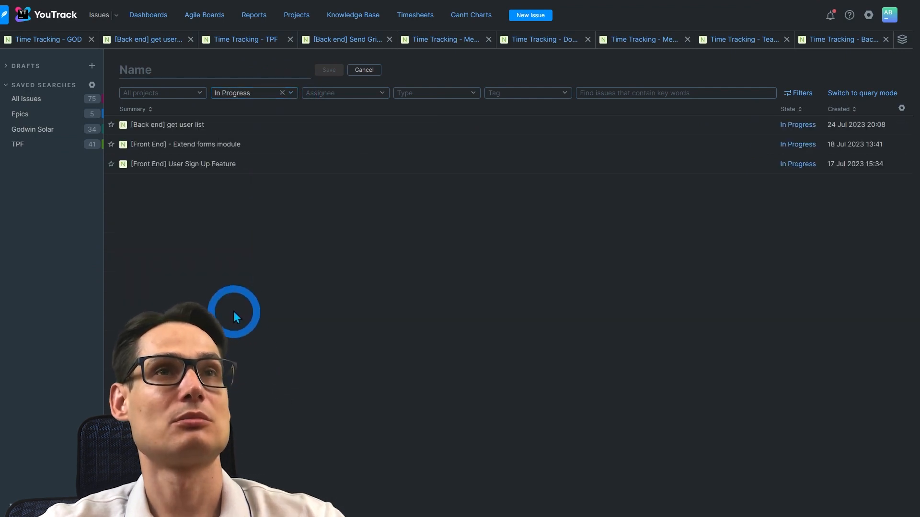
Name the new saved search In Progress and save it
{"action": "left_click", "coordinate": [149, 67]}
{"action": "type", "text": "Ш"}
{"action": "key", "text": "BackSpace"}
{"action": "type", "text": "In Progress"}
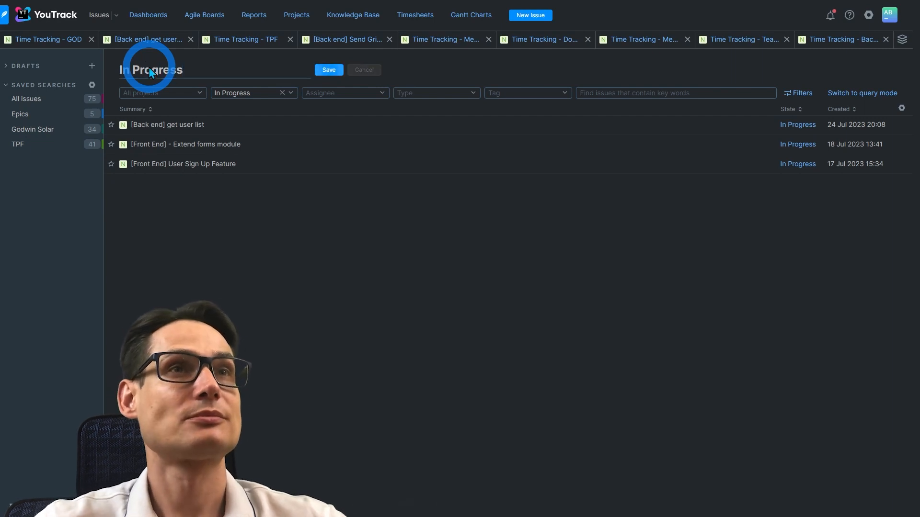
{"action": "key", "text": "Return"}
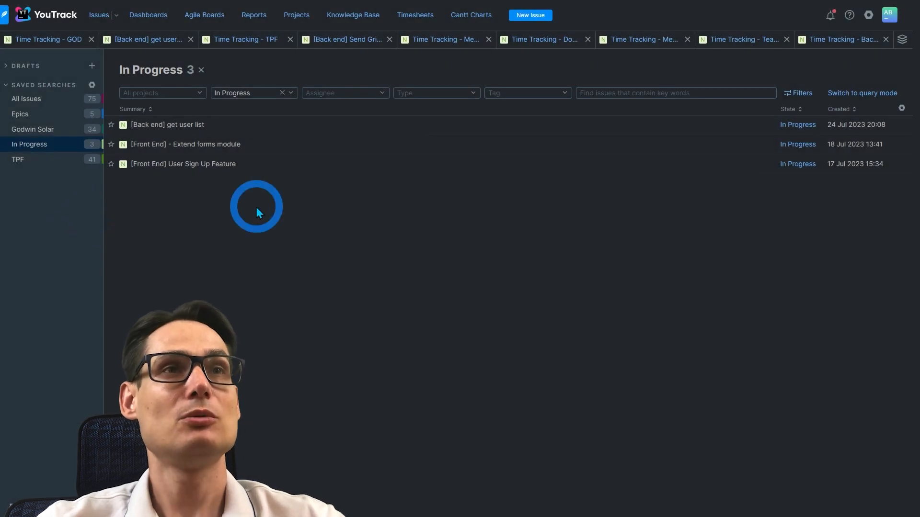
View the [Front End] User Sign Up Feature issue, and open the spent time form for the [Back end] get user list issue
{"action": "left_click", "coordinate": [167, 164]}
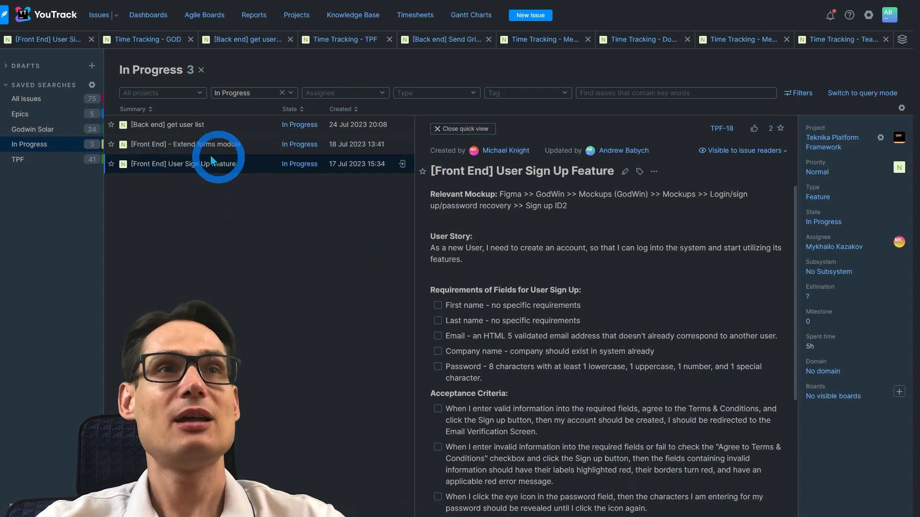
{"action": "left_click", "coordinate": [136, 124]}
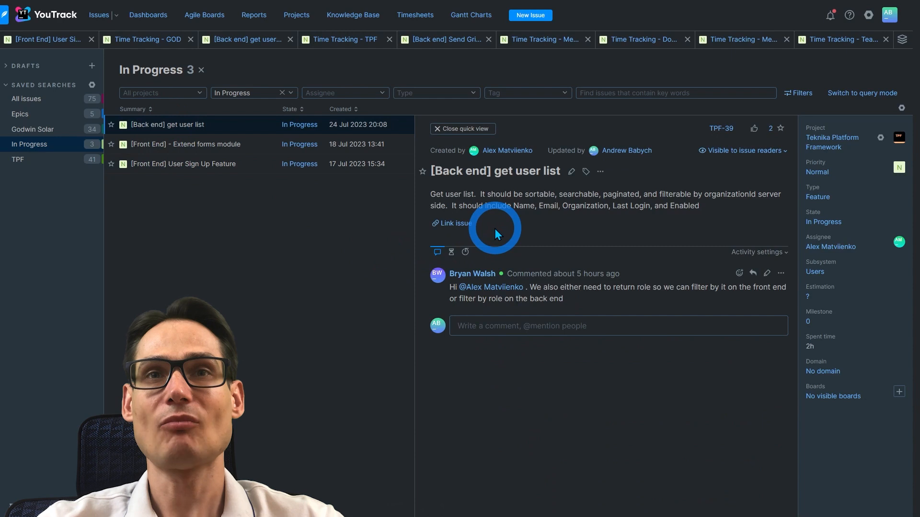
{"action": "left_click", "coordinate": [500, 327]}
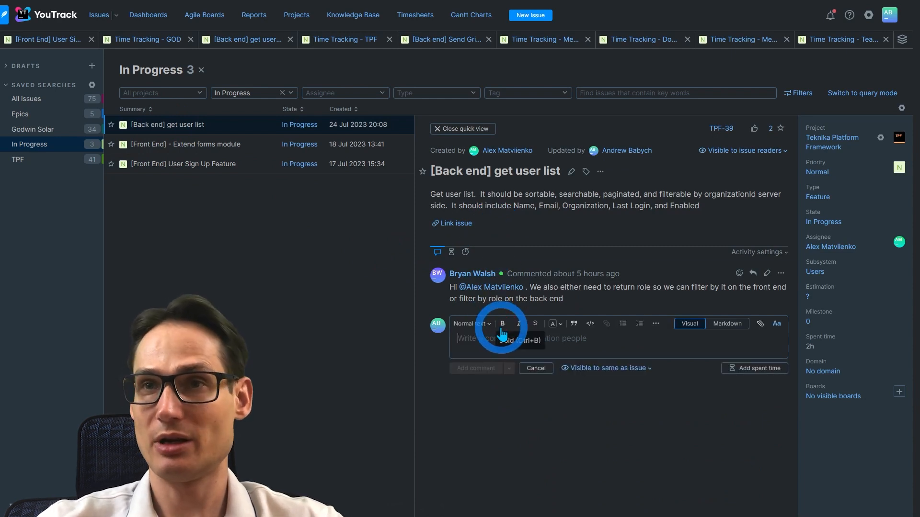
{"action": "left_click", "coordinate": [770, 375]}
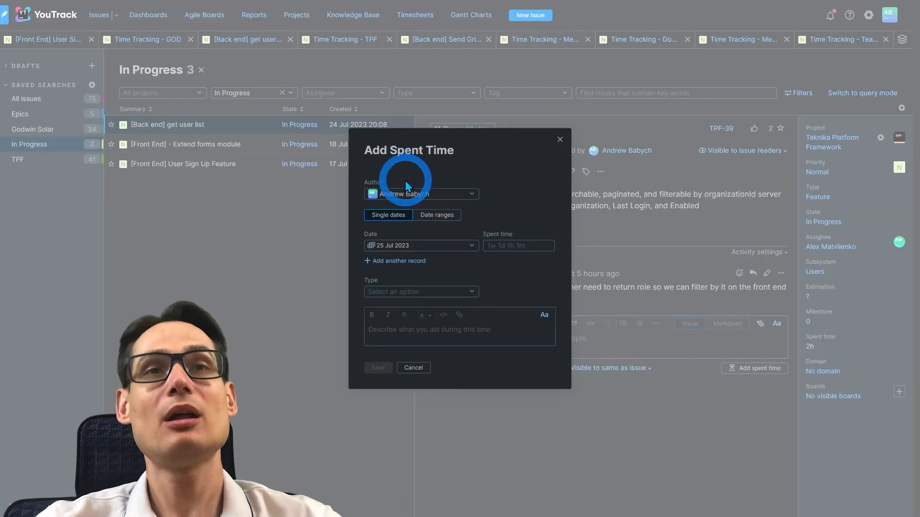
Fill in the spent time entry with the date 18 Jul 2023, 3h and the type Frontend
{"action": "left_click", "coordinate": [391, 247]}
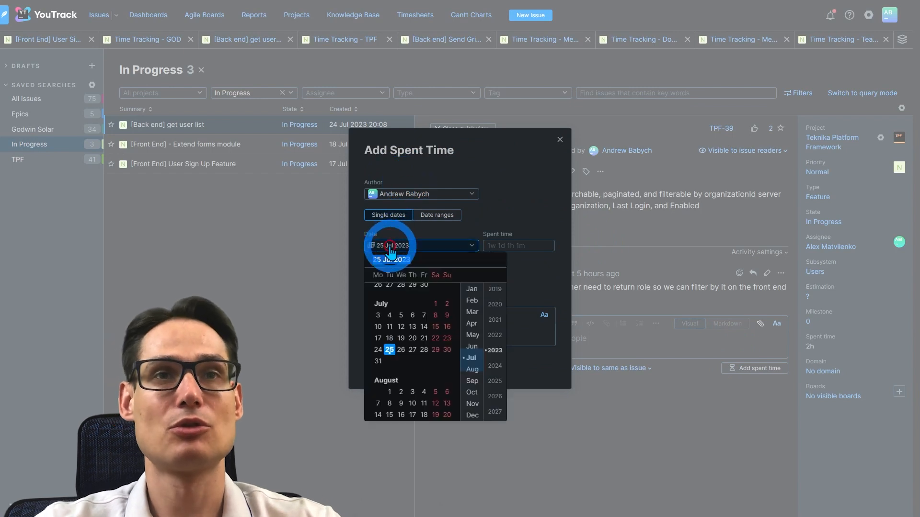
{"action": "left_click", "coordinate": [393, 341]}
{"action": "left_click", "coordinate": [500, 244]}
{"action": "type", "text": "3"}
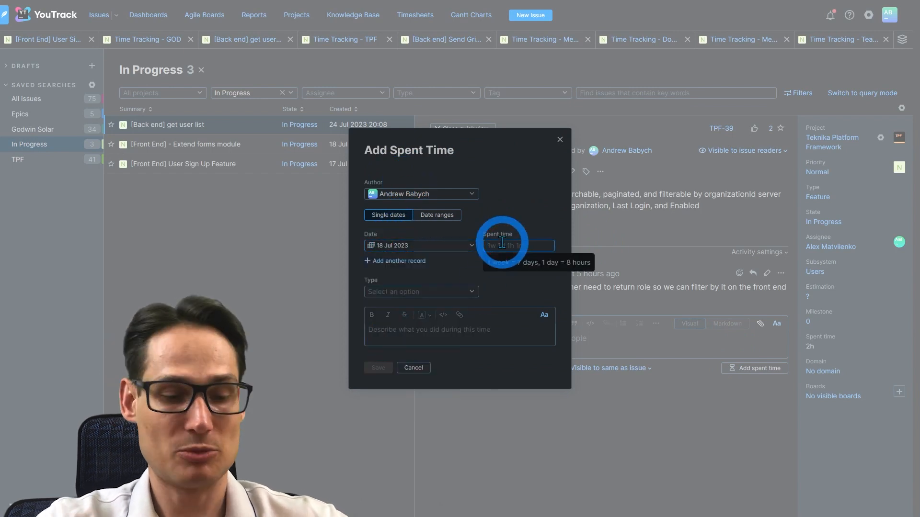
{"action": "type", "text": "h"}
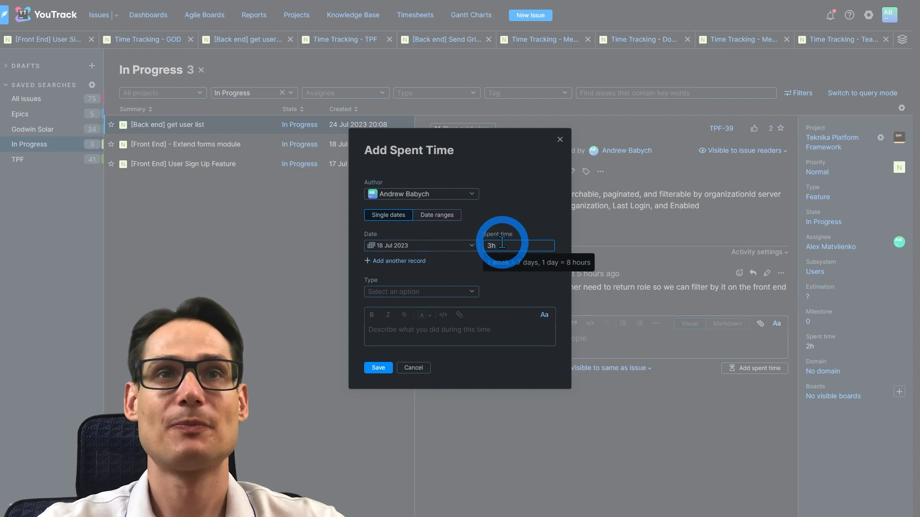
{"action": "left_click", "coordinate": [425, 292]}
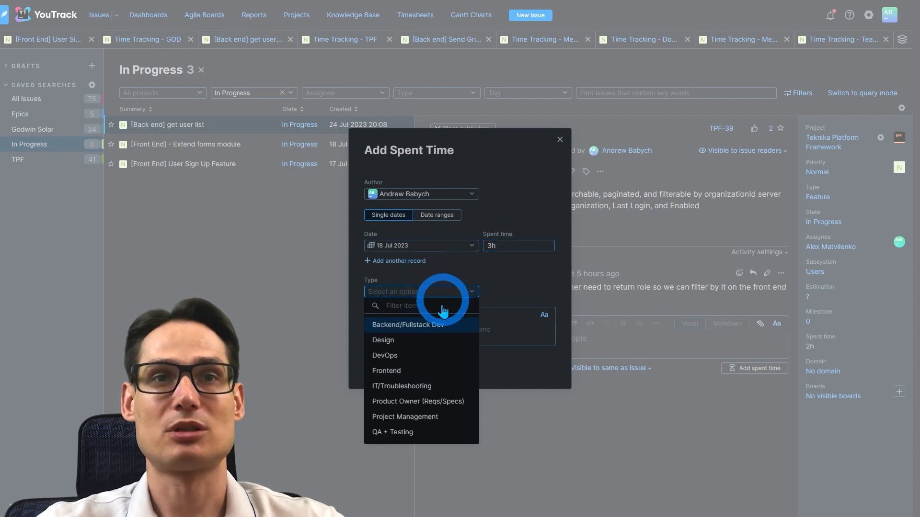
{"action": "left_click", "coordinate": [426, 371]}
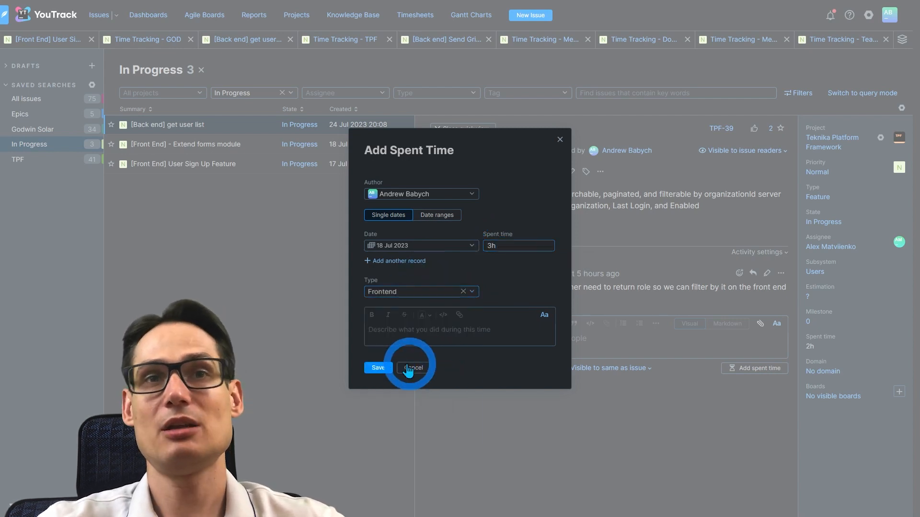
Add three more date records to the spent time entry, and discard the whole form
{"action": "left_click", "coordinate": [395, 261]}
{"action": "left_click", "coordinate": [392, 278]}
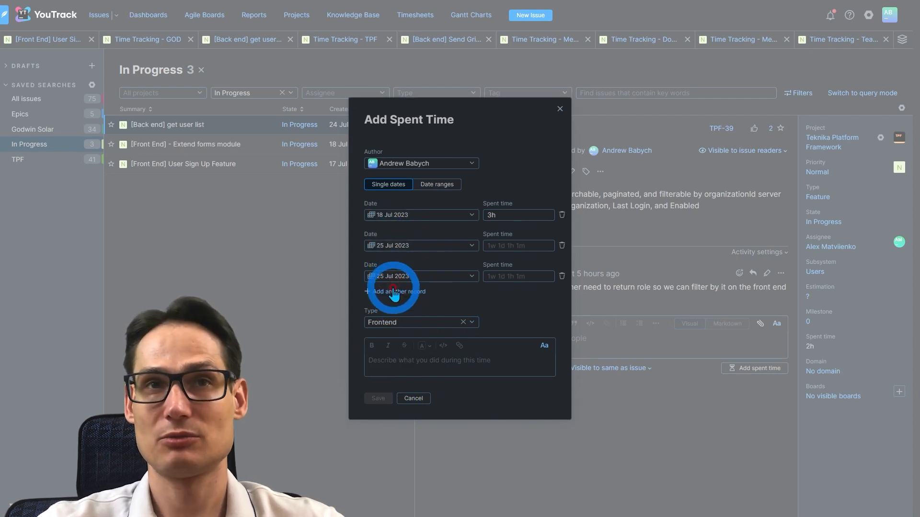
{"action": "left_click", "coordinate": [393, 292]}
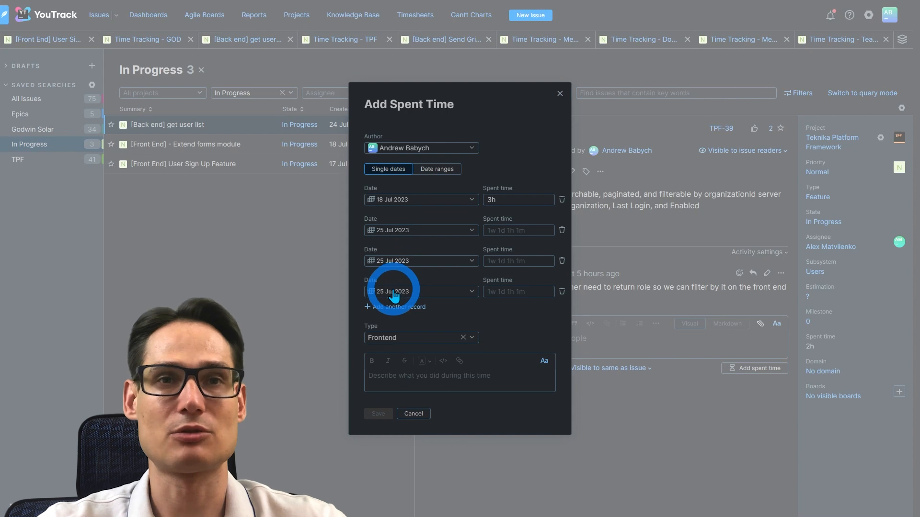
{"action": "left_click", "coordinate": [413, 413]}
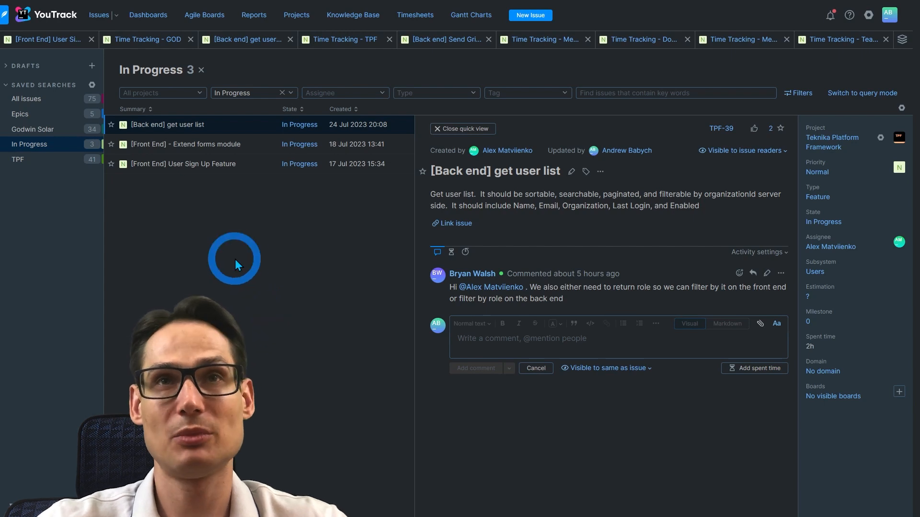
From the Time Tracking - GOD epic, open the Time Tracking - Meetings subtask and look at its comment and spent time options
{"action": "left_click", "coordinate": [28, 114]}
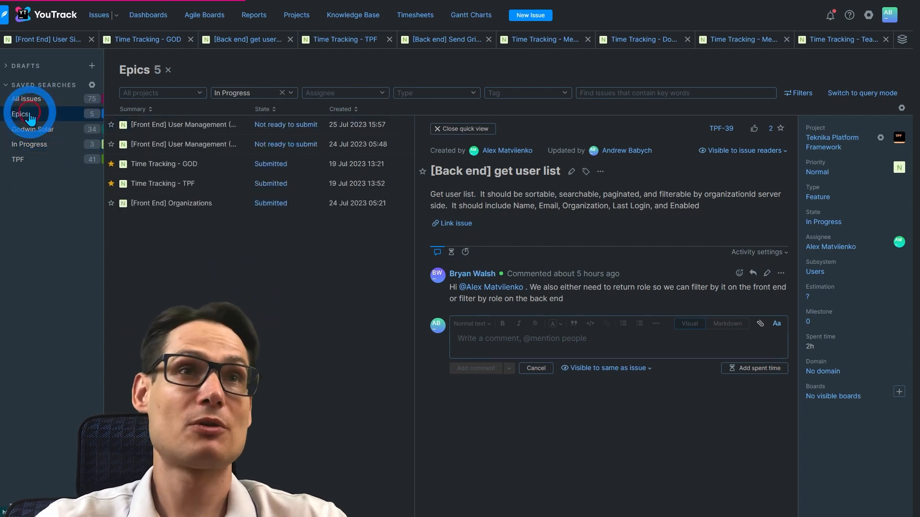
{"action": "left_click", "coordinate": [167, 163]}
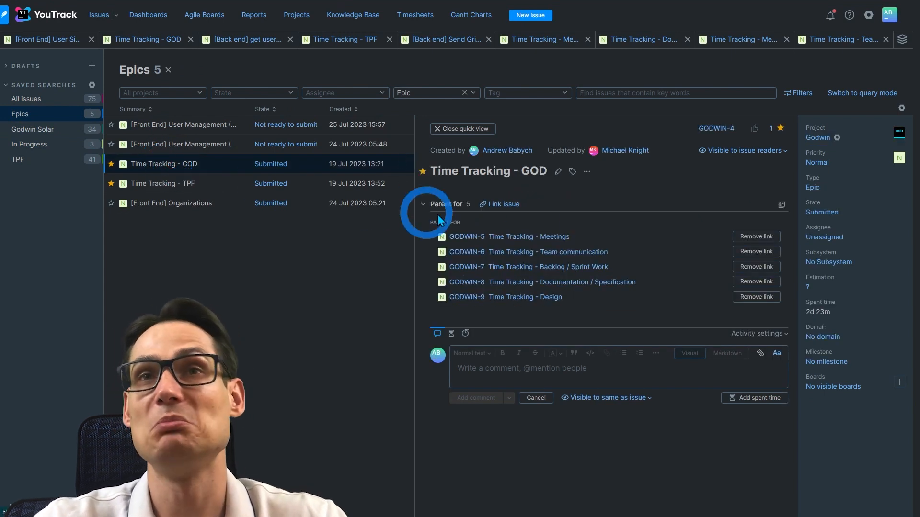
{"action": "left_click", "coordinate": [559, 237]}
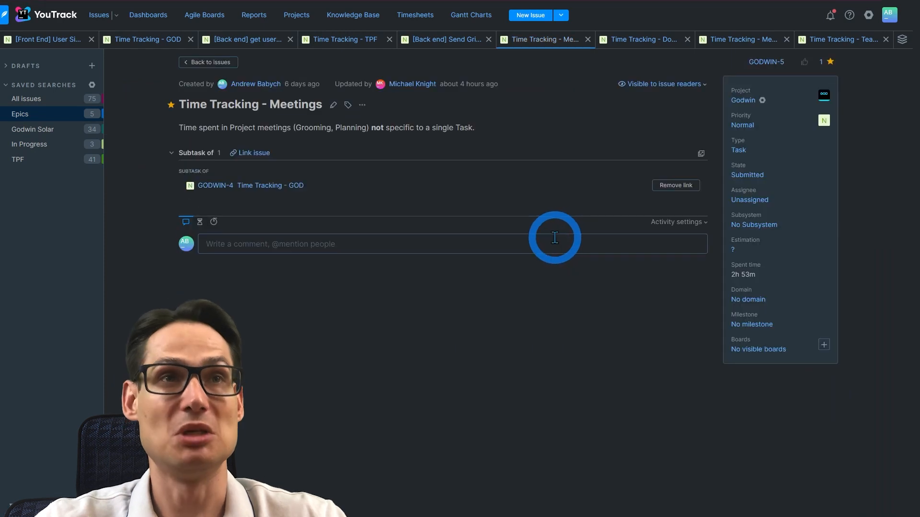
{"action": "left_click", "coordinate": [235, 247]}
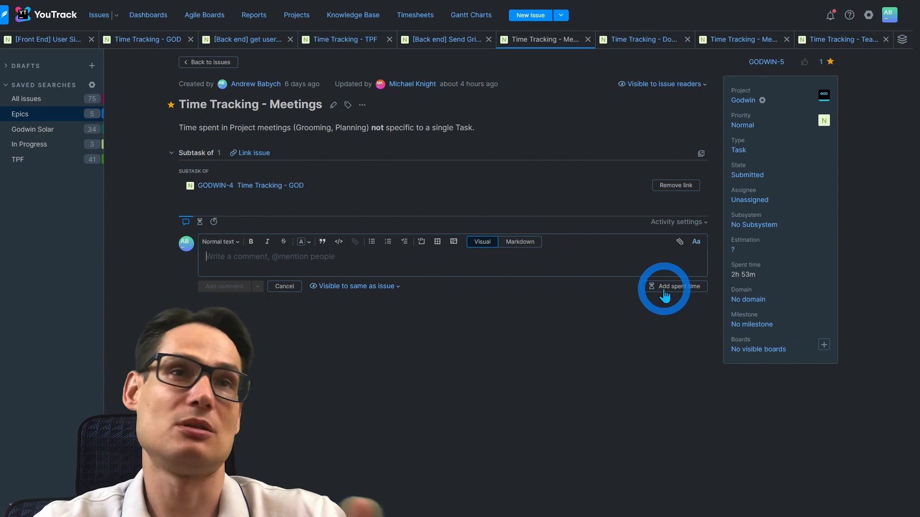
{"action": "left_click", "coordinate": [428, 351]}
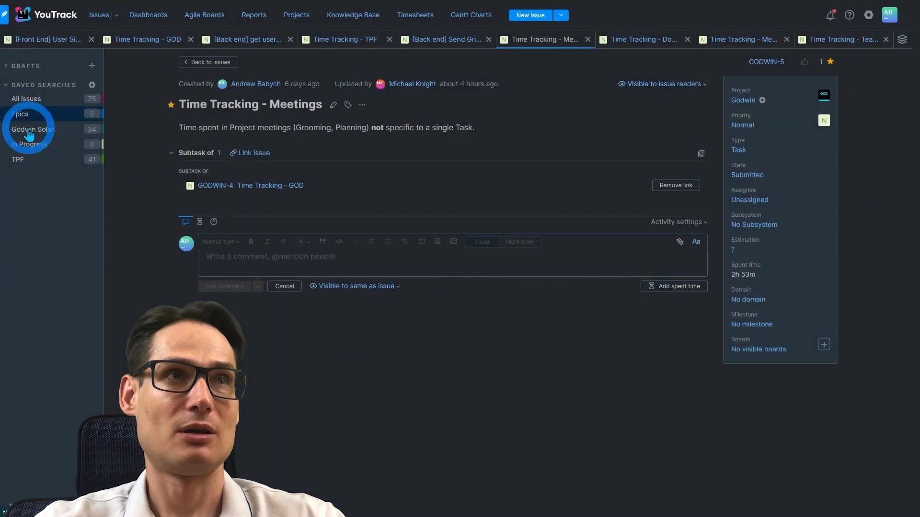
From the Godwin Solar saved search, view the [Front End] Organizations - Assign Admin Screen issue and open its spent time form
{"action": "left_click", "coordinate": [28, 129]}
{"action": "left_click", "coordinate": [167, 143]}
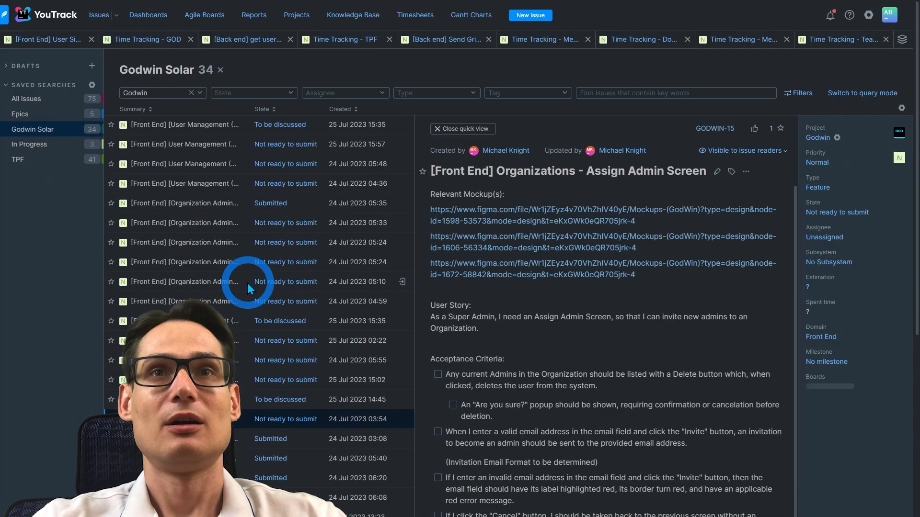
{"action": "scroll", "coordinate": [594, 321], "scroll_direction": "down", "scroll_amount": 5}
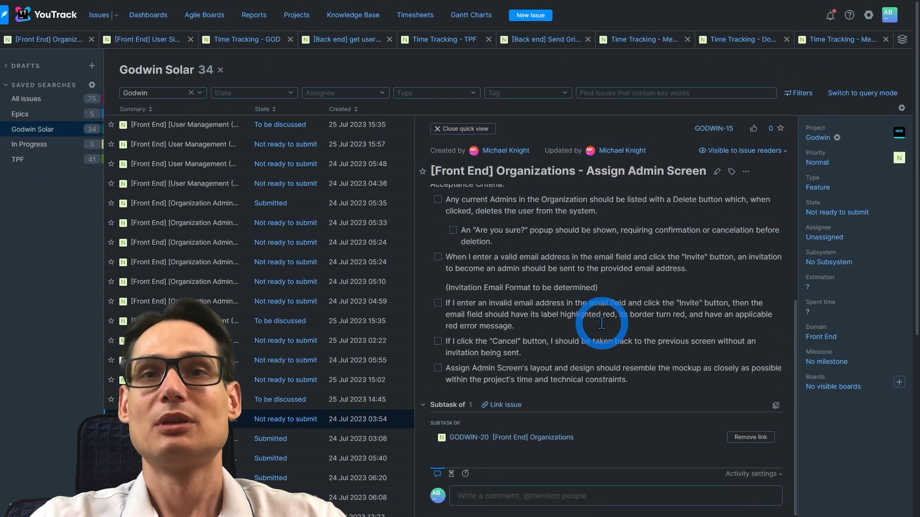
{"action": "left_click", "coordinate": [615, 488]}
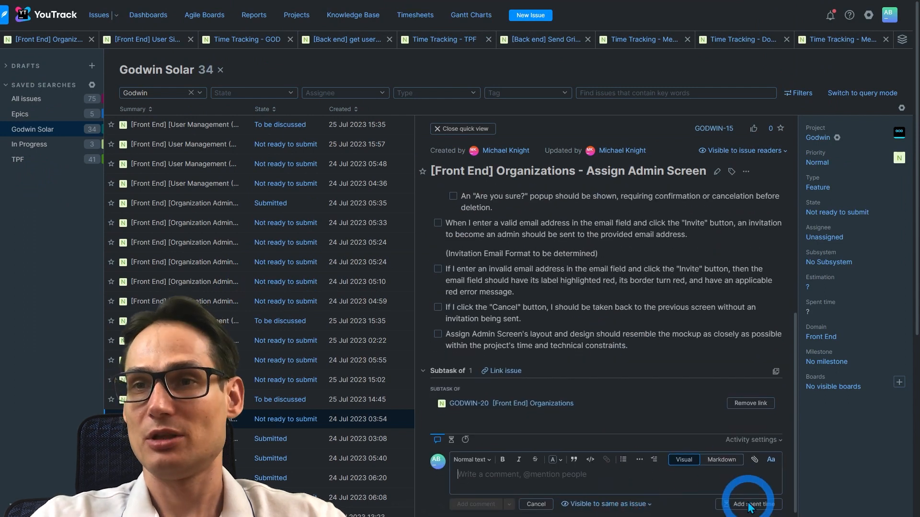
{"action": "left_click", "coordinate": [547, 384]}
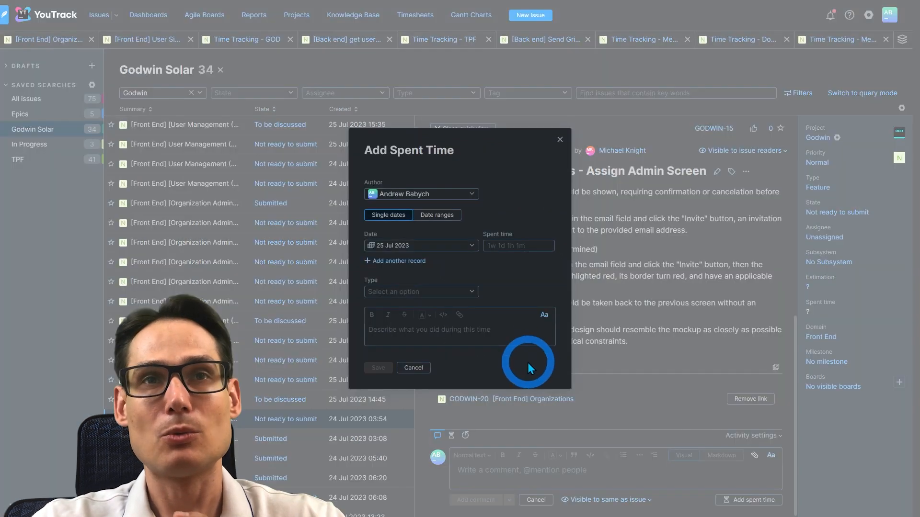
Choose DevOps as the work type in the spent time form, and close the form without saving
{"action": "left_click", "coordinate": [473, 291]}
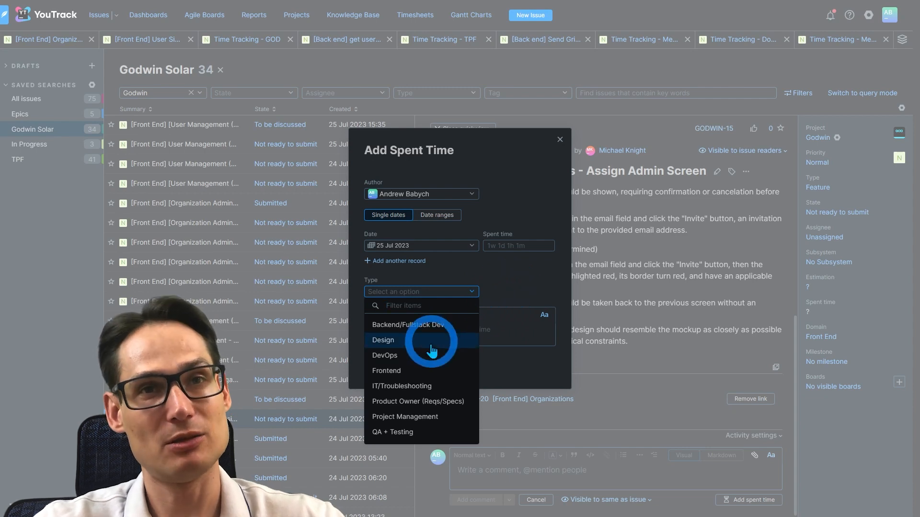
{"action": "left_click", "coordinate": [419, 355]}
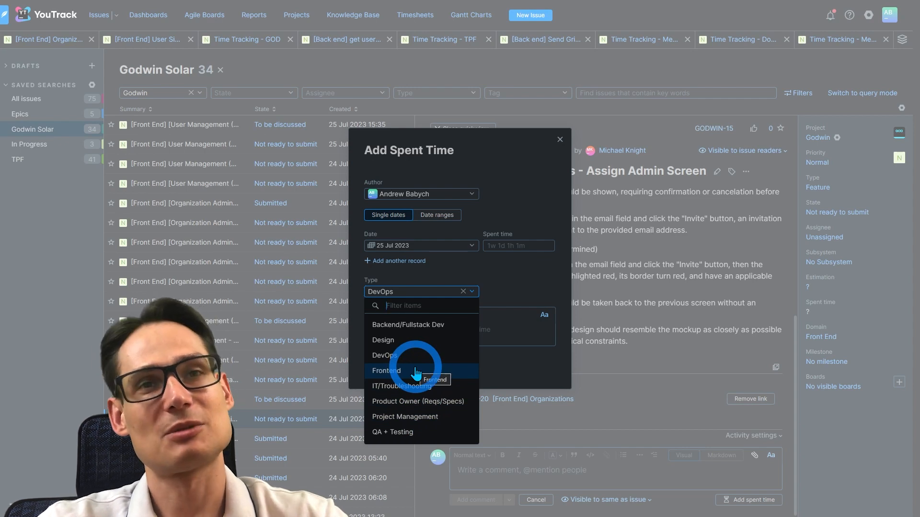
{"action": "left_click", "coordinate": [502, 300]}
{"action": "left_click", "coordinate": [560, 143]}
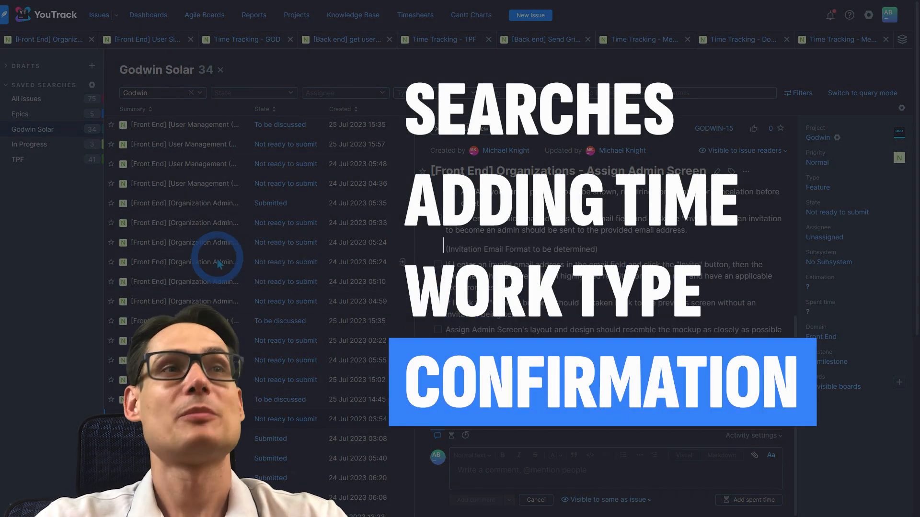
{"action": "left_click", "coordinate": [45, 217]}
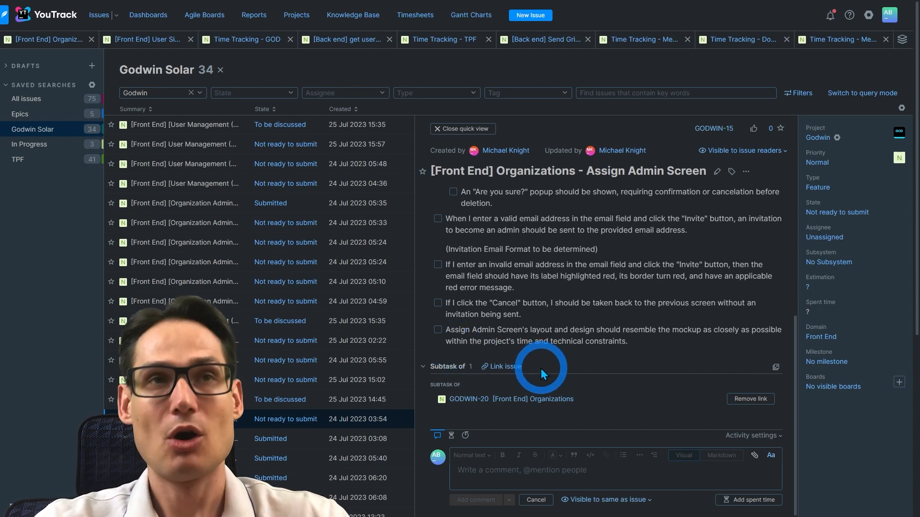
Switch to the sticky note with the weekly time log, highlight Monday's GODWIN-22 hours, and return to YouTrack
{"action": "key", "text": "alt+Tab"}
{"action": "key", "text": "alt+Tab"}
{"action": "key", "text": "alt+Tab"}
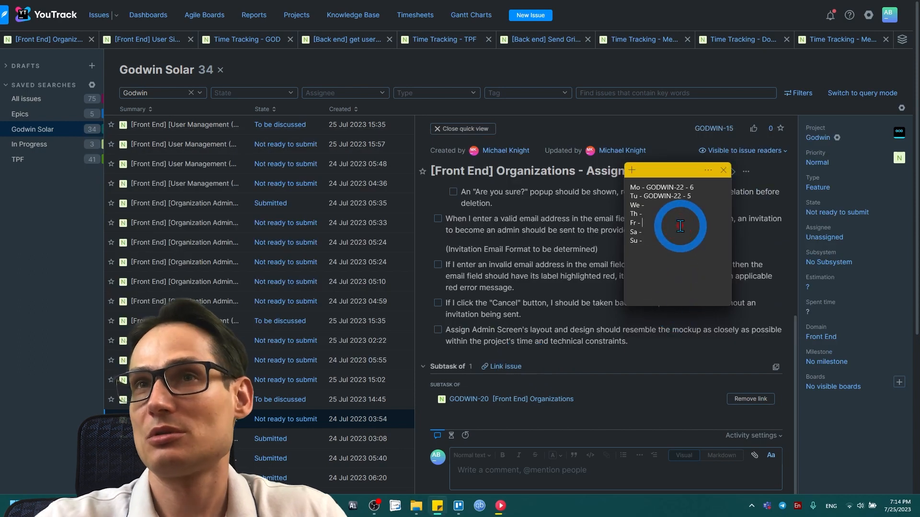
{"action": "left_click", "coordinate": [671, 200]}
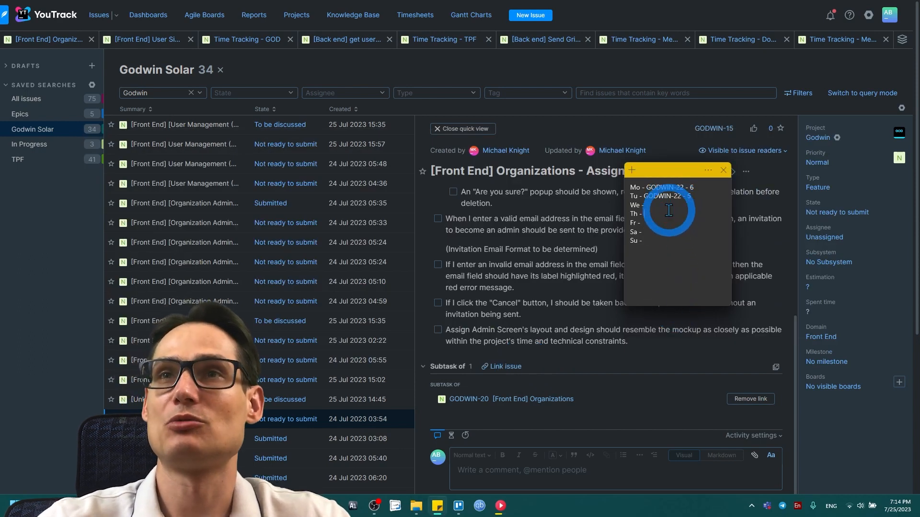
{"action": "left_click", "coordinate": [694, 188]}
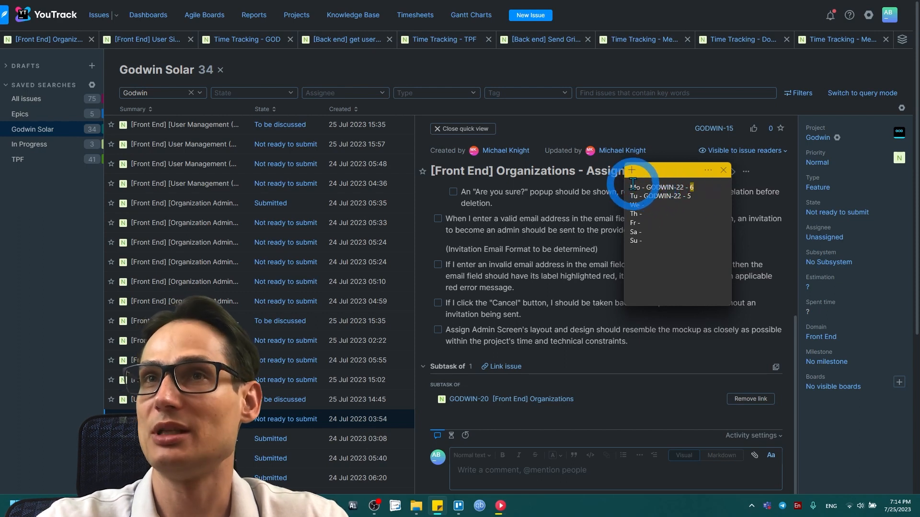
{"action": "left_click", "coordinate": [547, 264]}
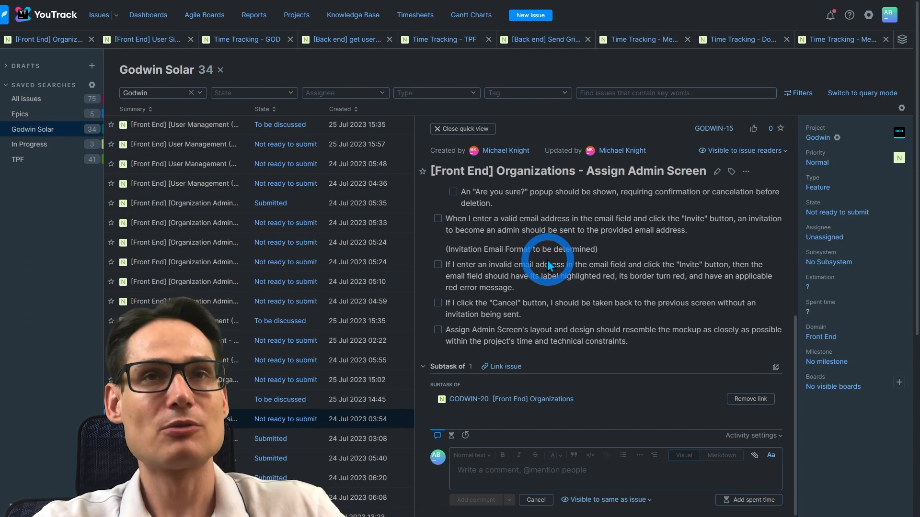
Switch to Microsoft Teams and start editing the draft message in the Godwin Solar General channel
{"action": "key", "text": "alt+Tab"}
{"action": "key", "text": "alt+Tab"}
{"action": "key", "text": "alt+Tab"}
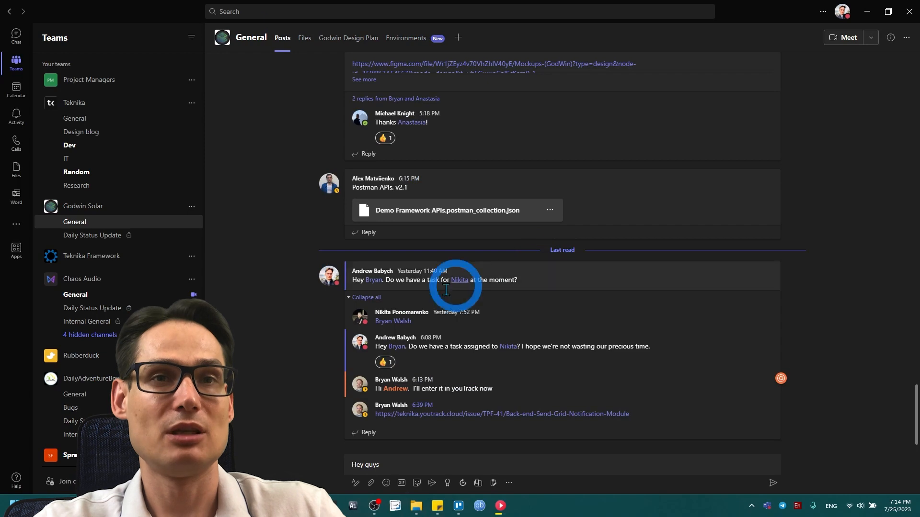
{"action": "left_click", "coordinate": [411, 461]}
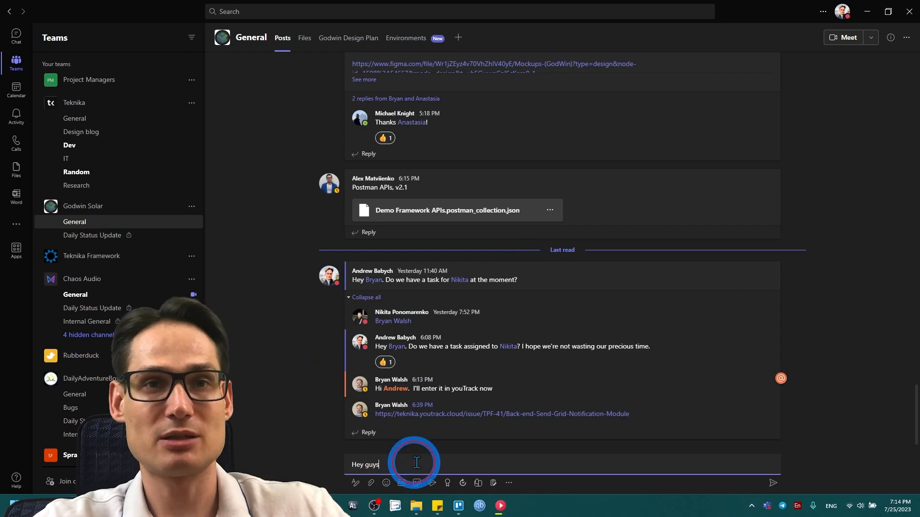